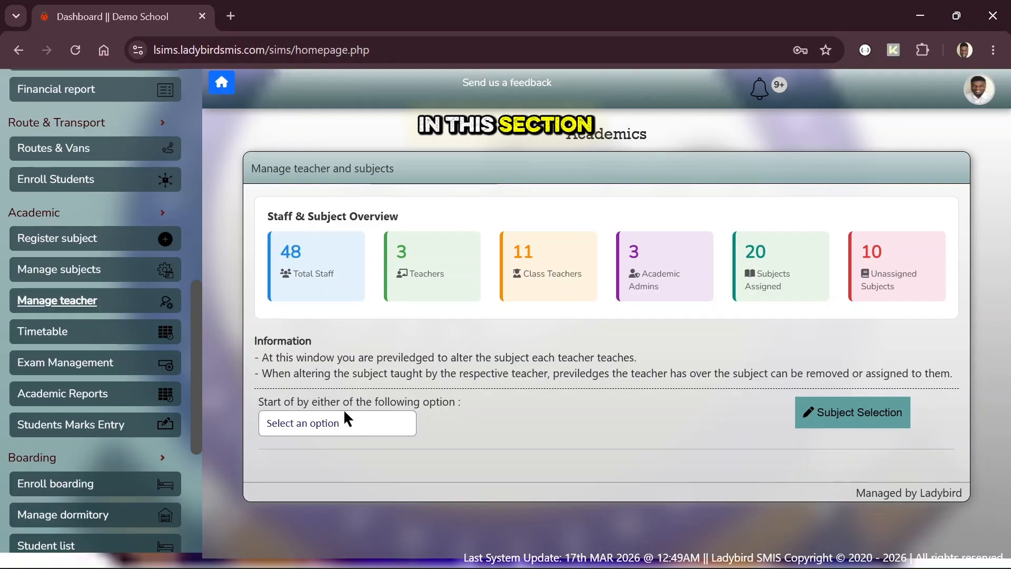
Display all the teachers and open the subjects of teacher no. 10 for editing
{"action": "left_click", "coordinate": [325, 421]}
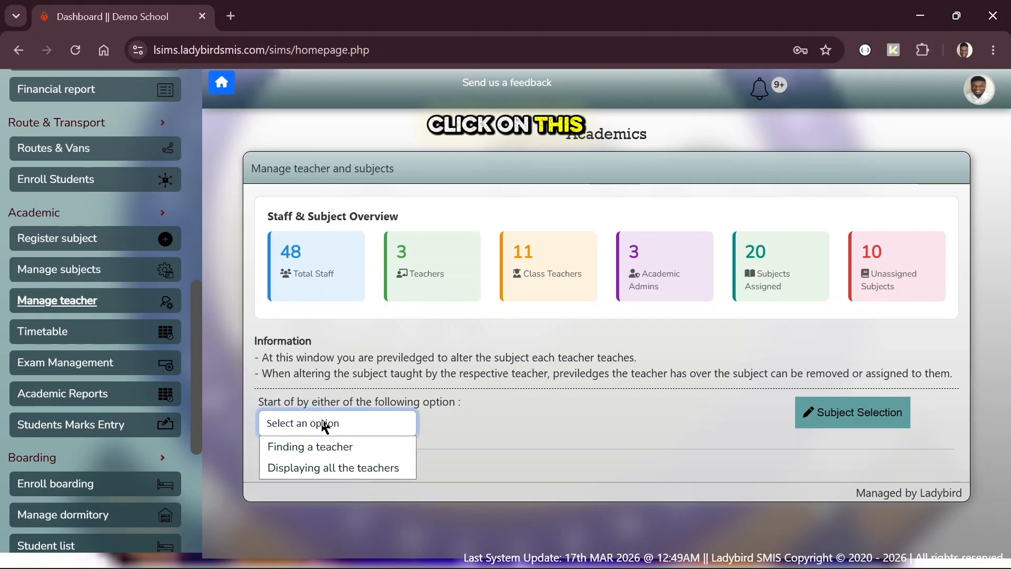
{"action": "left_click", "coordinate": [327, 468]}
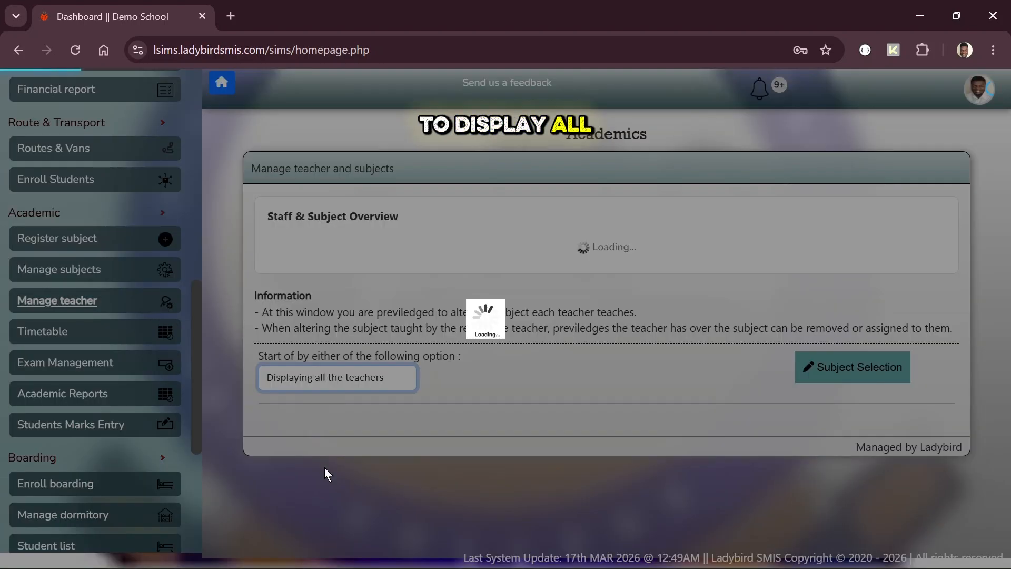
{"action": "scroll", "coordinate": [516, 339], "scroll_direction": "down", "scroll_amount": 2}
{"action": "scroll", "coordinate": [518, 346], "scroll_direction": "down", "scroll_amount": 3}
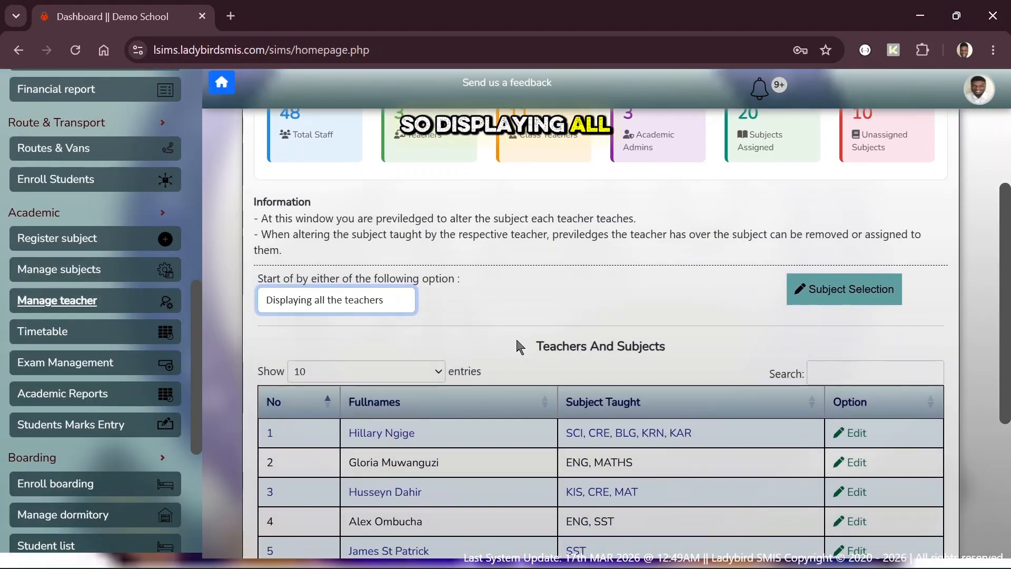
{"action": "scroll", "coordinate": [518, 346], "scroll_direction": "down", "scroll_amount": 2}
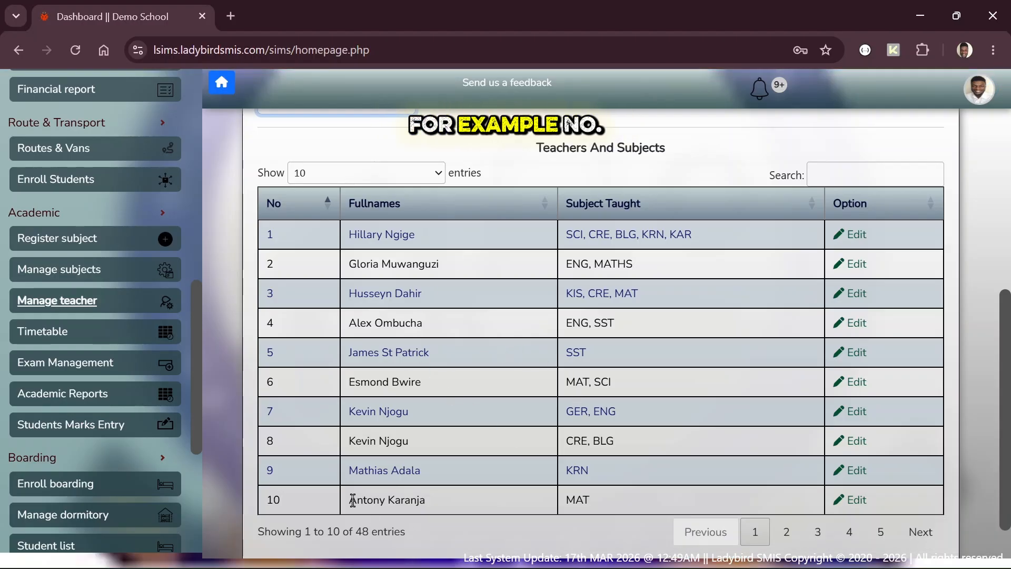
{"action": "triple_click", "coordinate": [353, 499]}
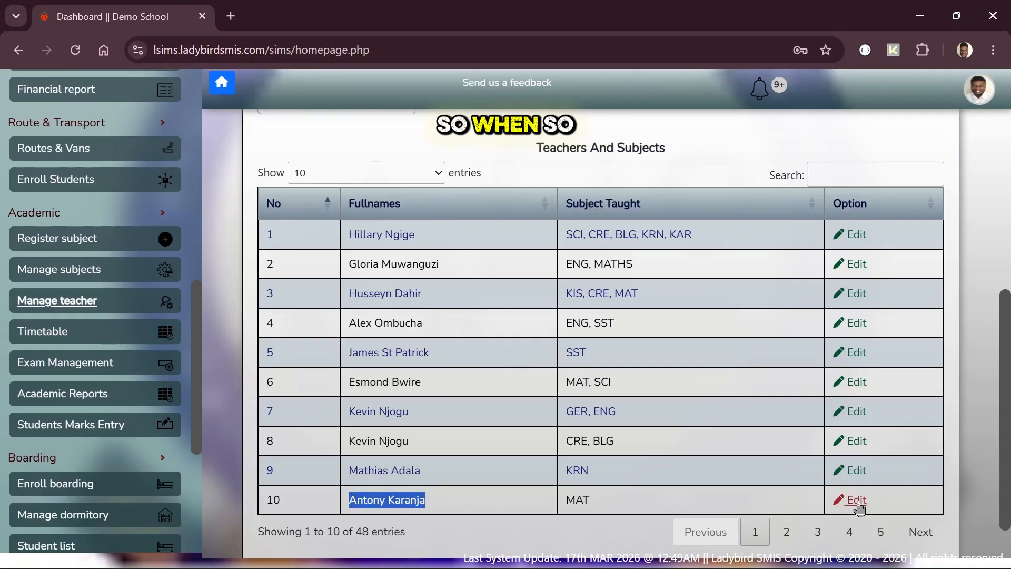
{"action": "left_click", "coordinate": [856, 501]}
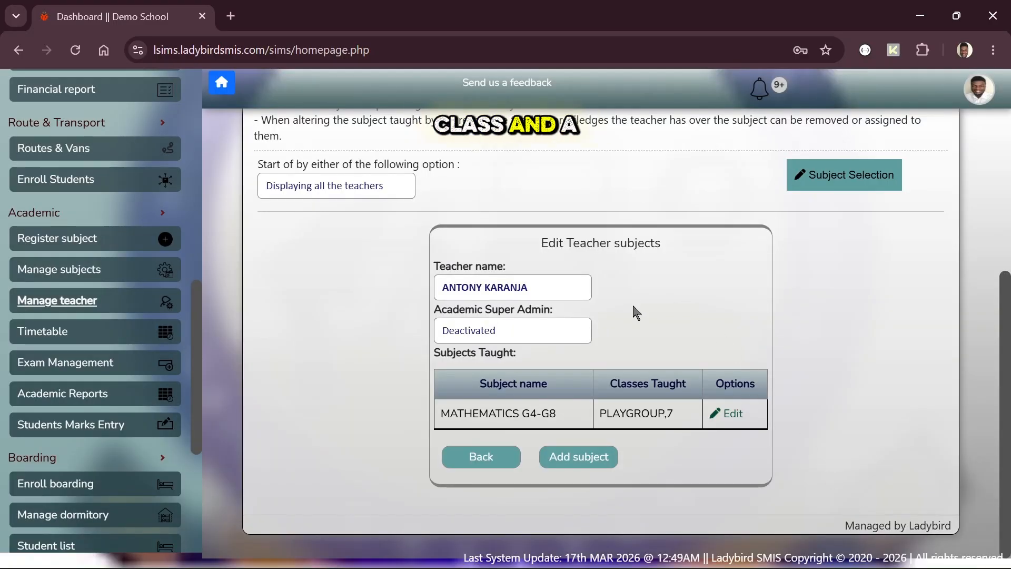
Add the subject ENGLISH to the teacher for Class 6 and Class 7, and save it
{"action": "left_click", "coordinate": [570, 461]}
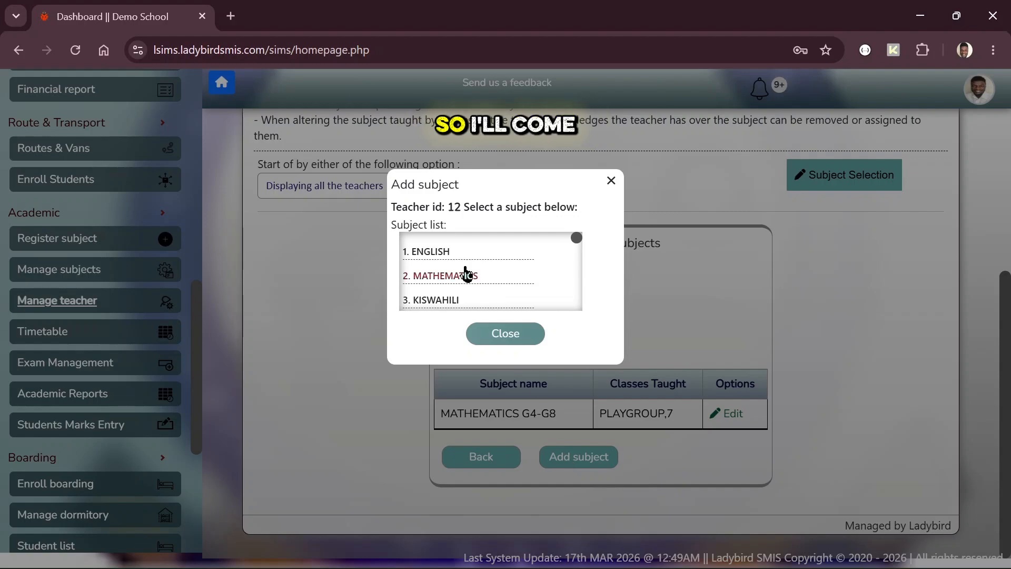
{"action": "left_click", "coordinate": [440, 255]}
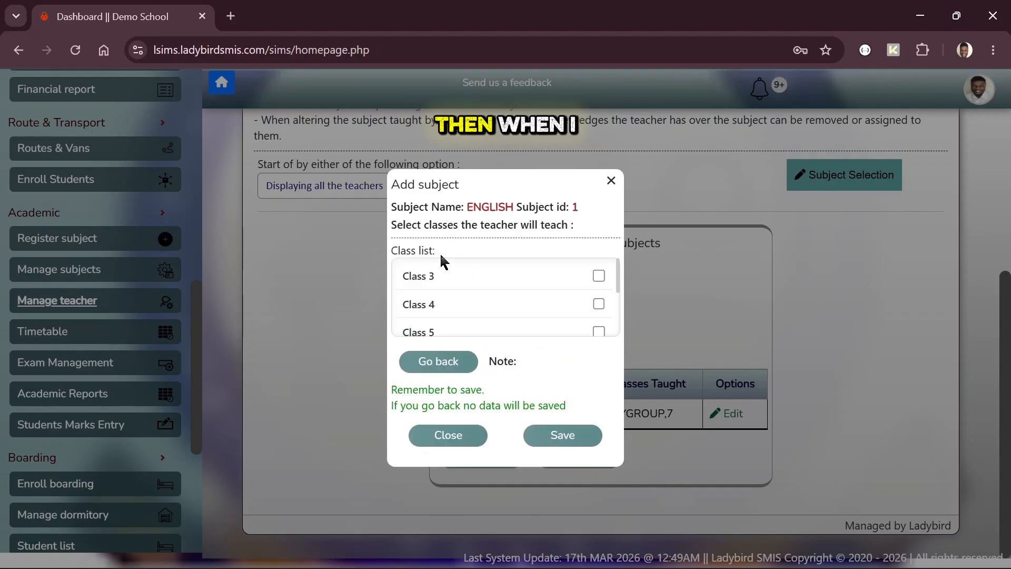
{"action": "scroll", "coordinate": [446, 329], "scroll_direction": "down", "scroll_amount": 2}
{"action": "scroll", "coordinate": [445, 329], "scroll_direction": "up", "scroll_amount": 1}
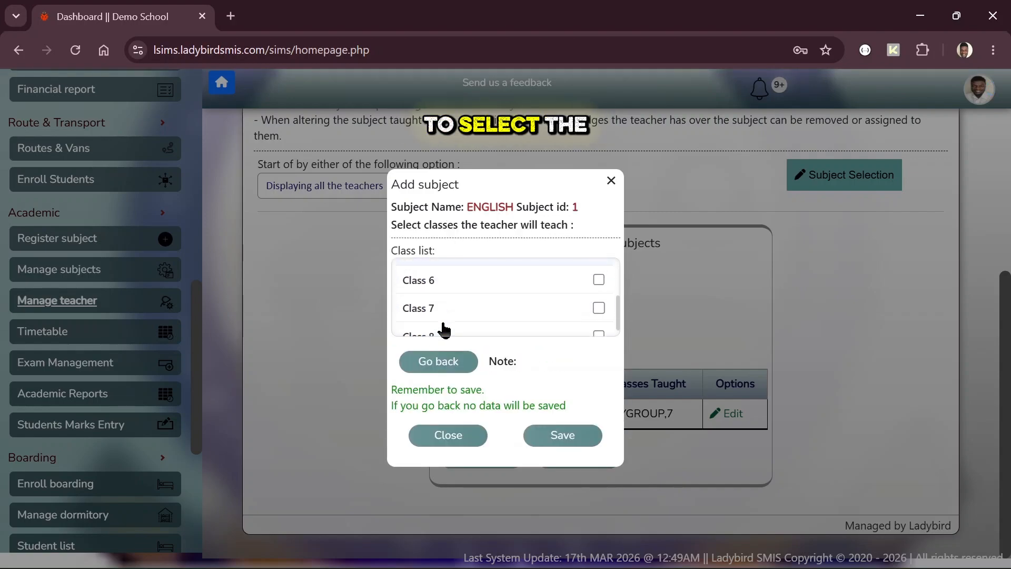
{"action": "scroll", "coordinate": [445, 329], "scroll_direction": "down", "scroll_amount": 1}
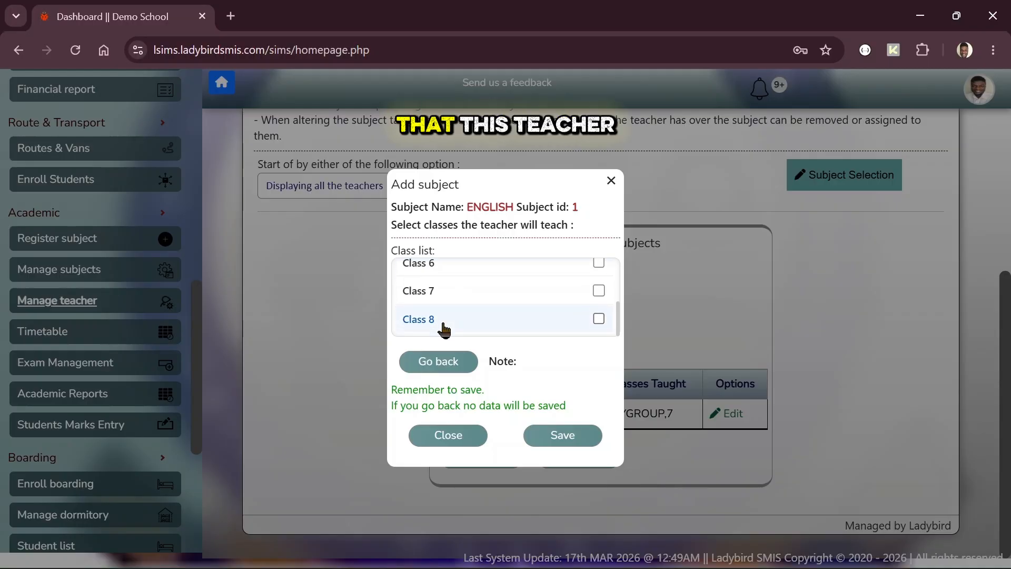
{"action": "scroll", "coordinate": [442, 330], "scroll_direction": "up", "scroll_amount": 1}
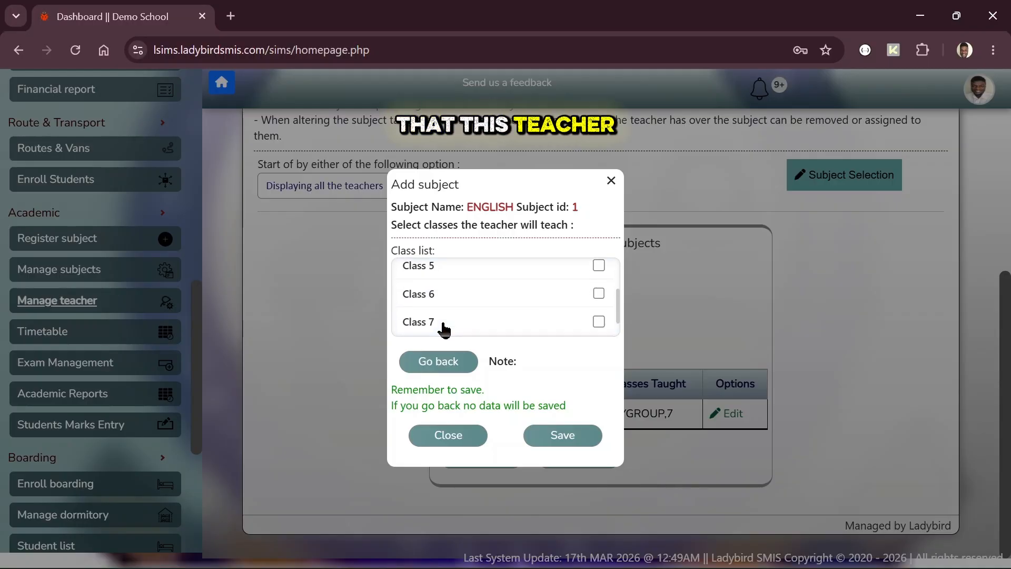
{"action": "left_click", "coordinate": [417, 300]}
{"action": "left_click", "coordinate": [418, 327]}
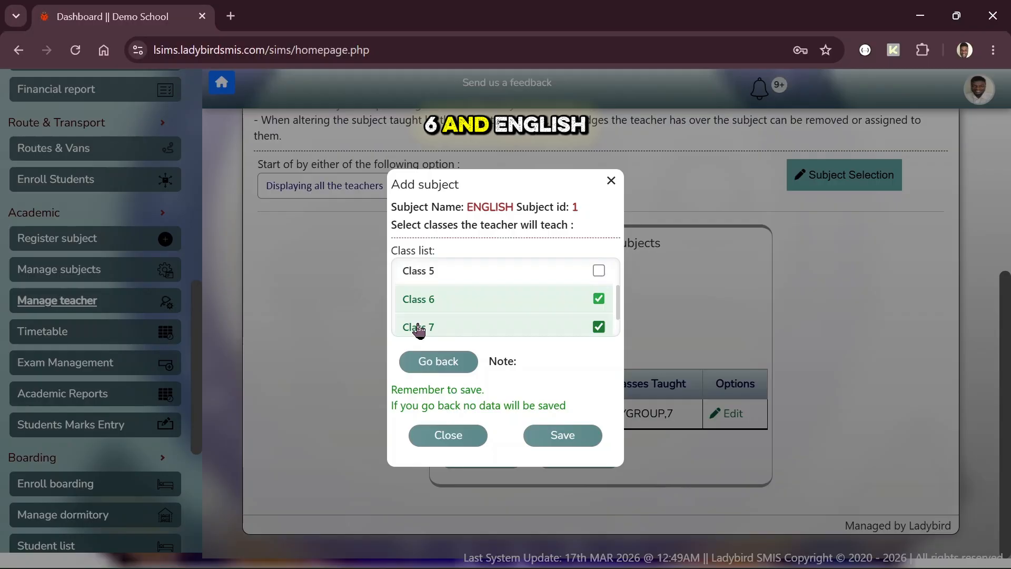
{"action": "left_click", "coordinate": [564, 436]}
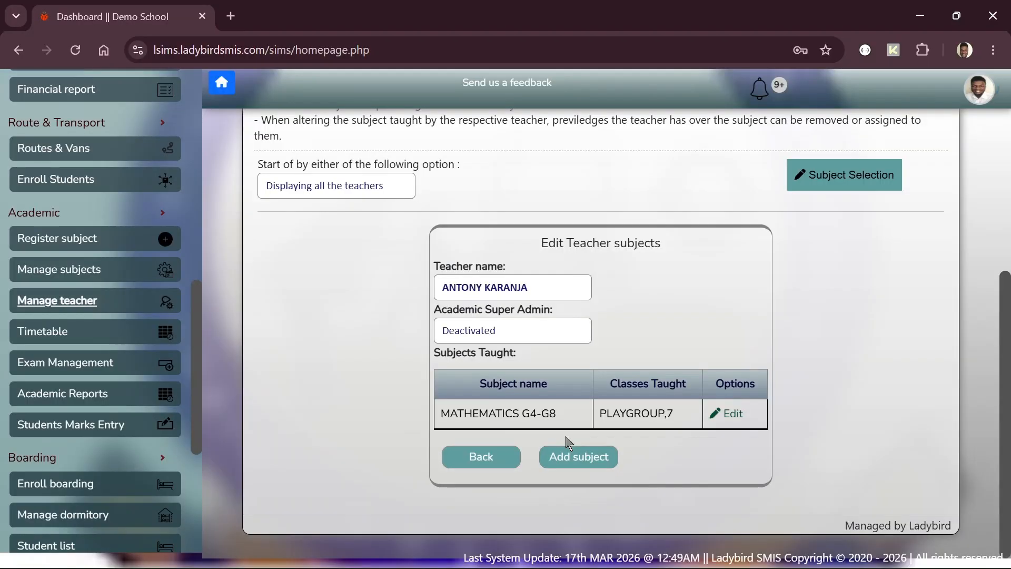
{"action": "double_click", "coordinate": [450, 410]}
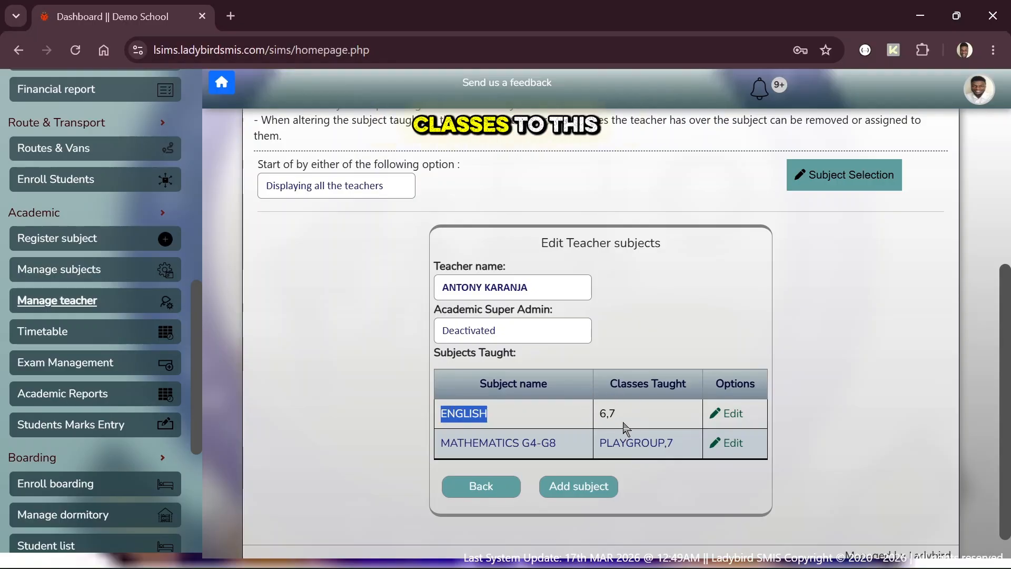
Change the teacher's ENGLISH classes by adding Class 8 and Class 5 and removing Class 6
{"action": "left_click", "coordinate": [736, 414]}
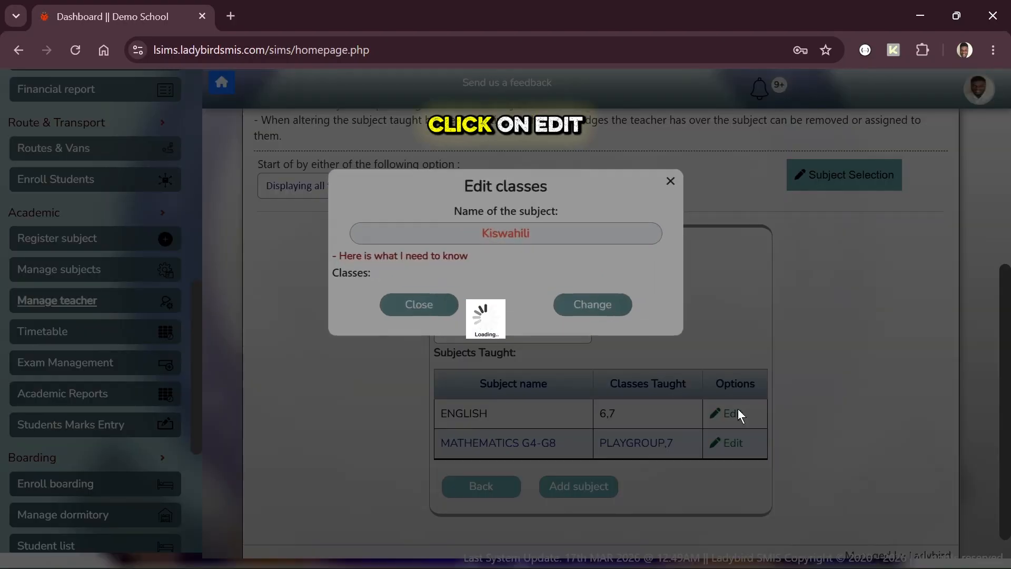
{"action": "scroll", "coordinate": [368, 318], "scroll_direction": "down", "scroll_amount": 2}
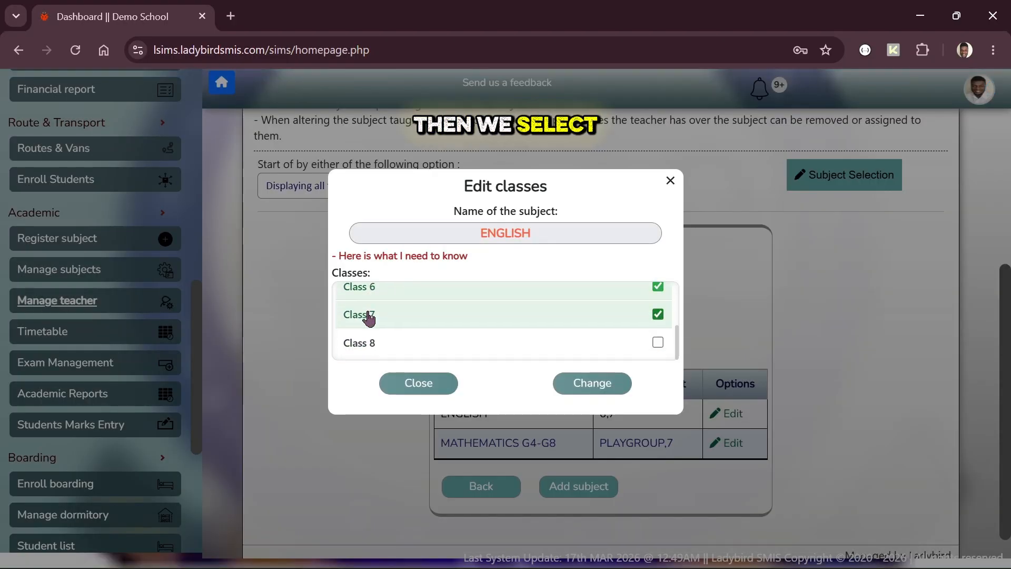
{"action": "left_click", "coordinate": [372, 348]}
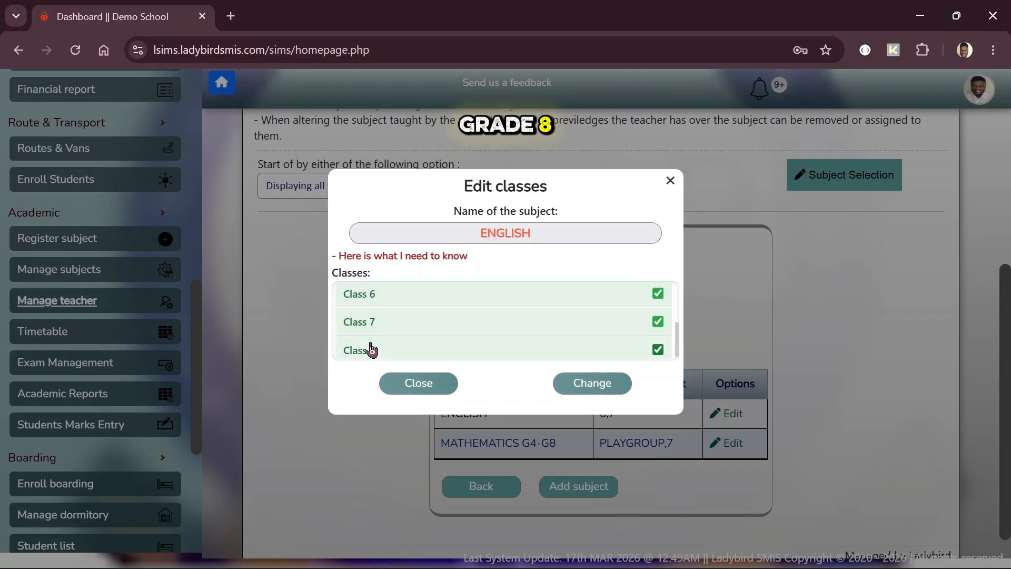
{"action": "scroll", "coordinate": [368, 349], "scroll_direction": "up", "scroll_amount": 1}
{"action": "left_click", "coordinate": [364, 308]}
{"action": "scroll", "coordinate": [366, 308], "scroll_direction": "up", "scroll_amount": 2}
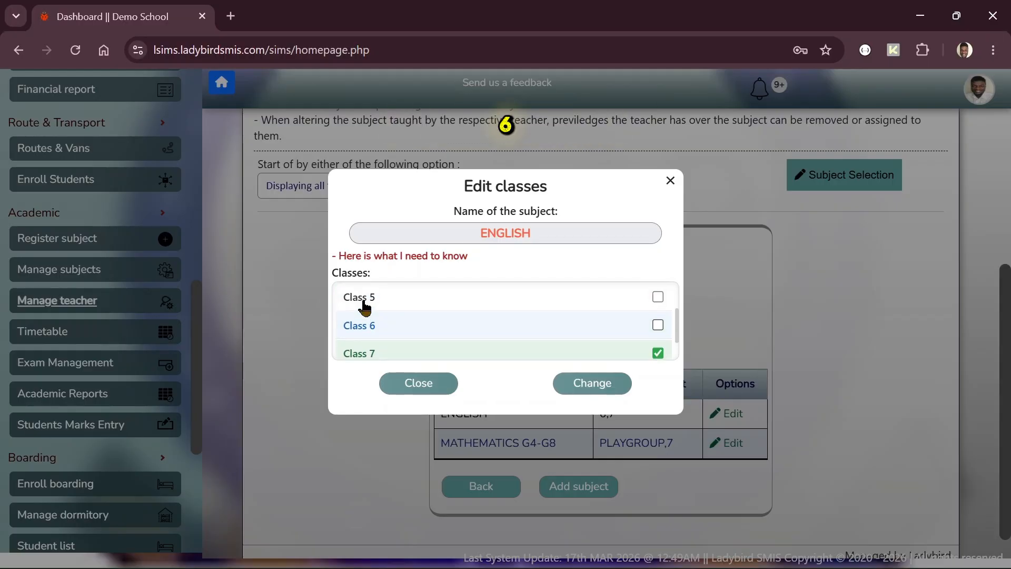
{"action": "left_click", "coordinate": [365, 309]}
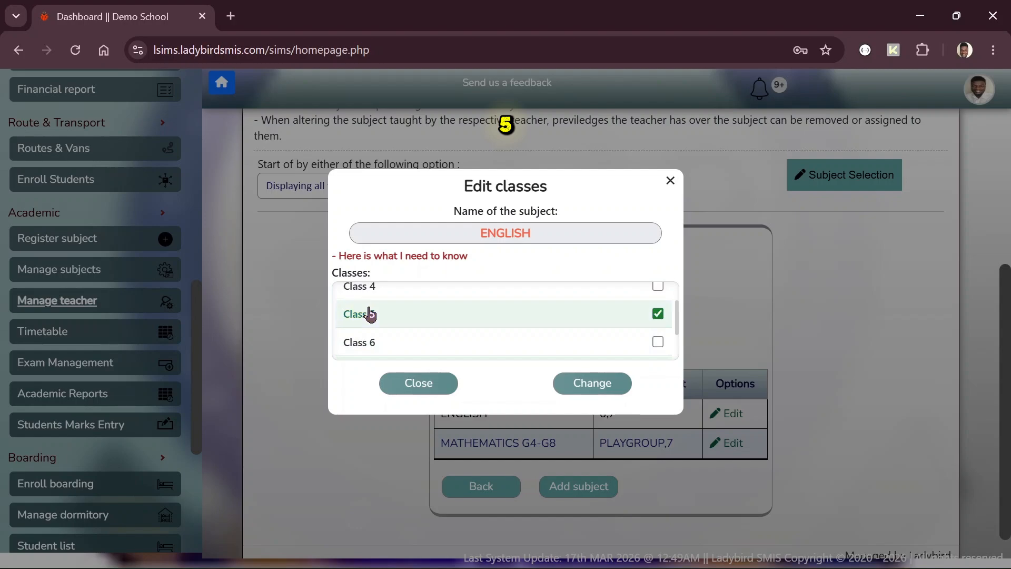
{"action": "scroll", "coordinate": [515, 311], "scroll_direction": "down", "scroll_amount": 2}
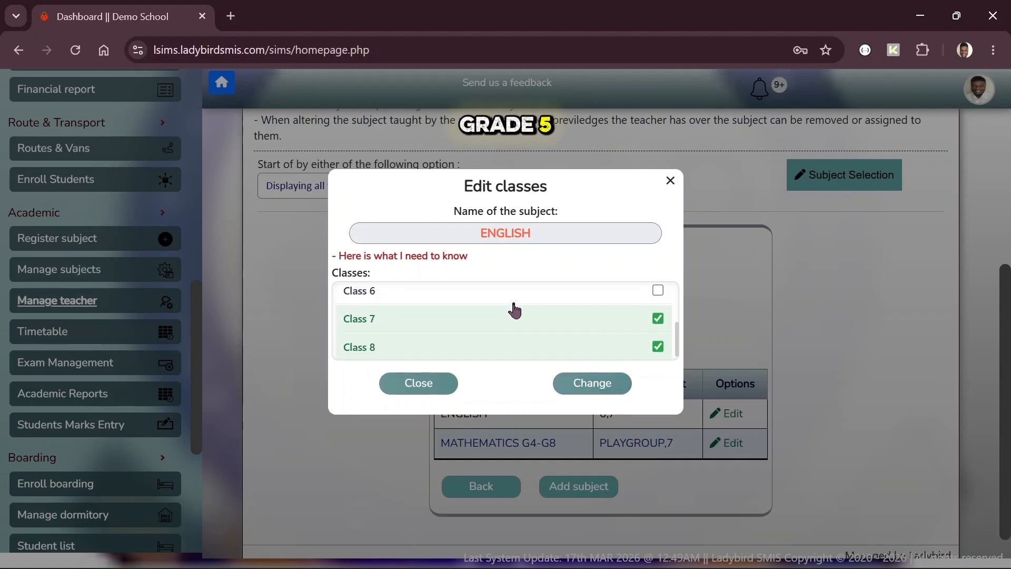
{"action": "left_click", "coordinate": [580, 387]}
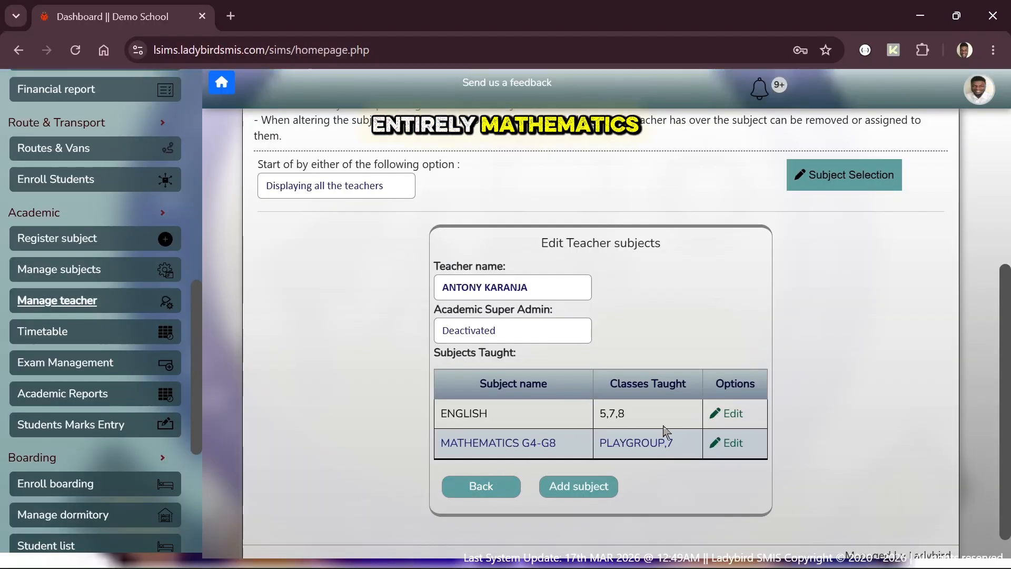
Remove MATHEMATICS G4-G8 from the teacher by deselecting PLAYGROUP and Class 7 and applying the change
{"action": "left_click", "coordinate": [727, 442]}
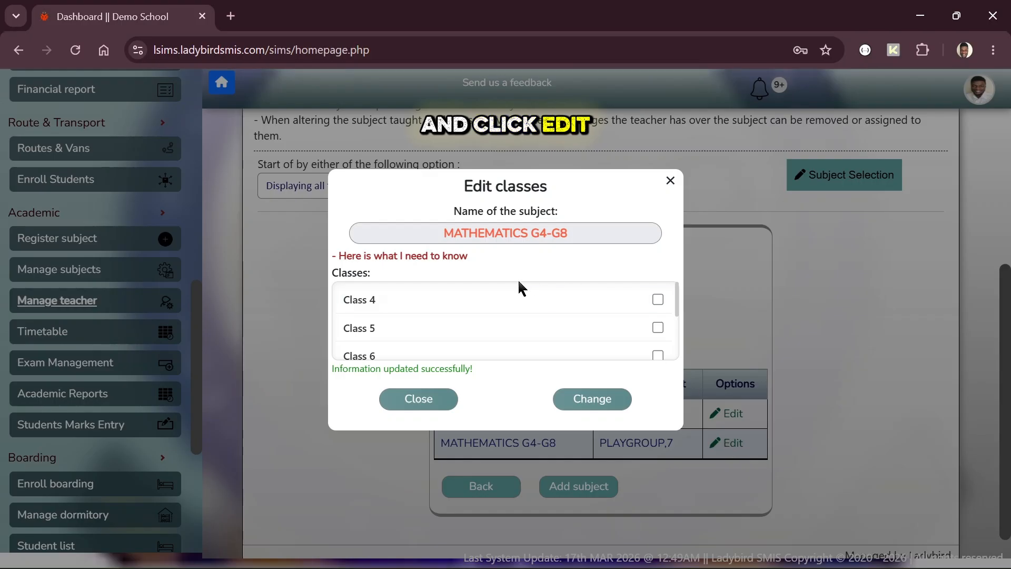
{"action": "scroll", "coordinate": [508, 311], "scroll_direction": "down", "scroll_amount": 3}
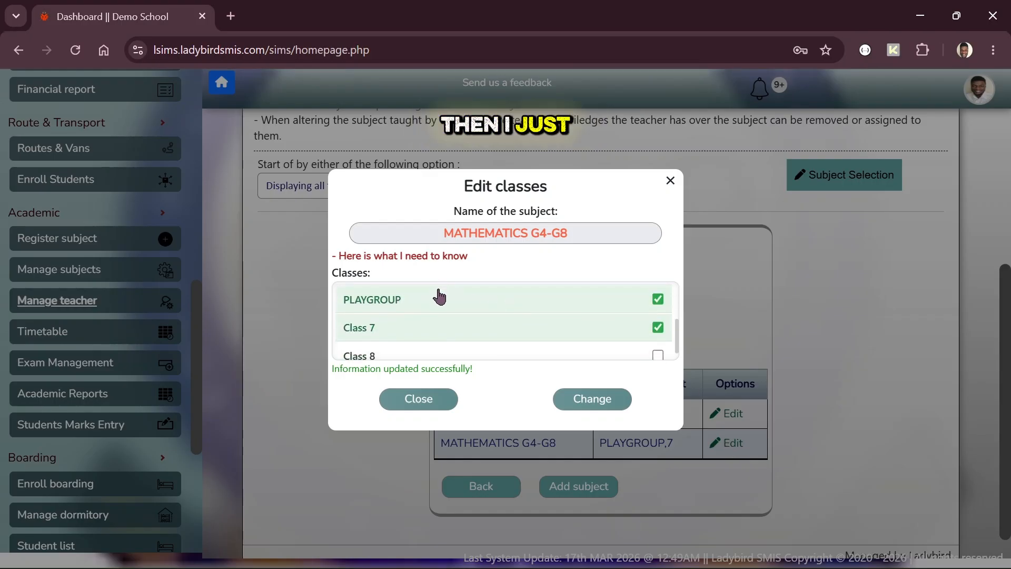
{"action": "left_click", "coordinate": [429, 301]}
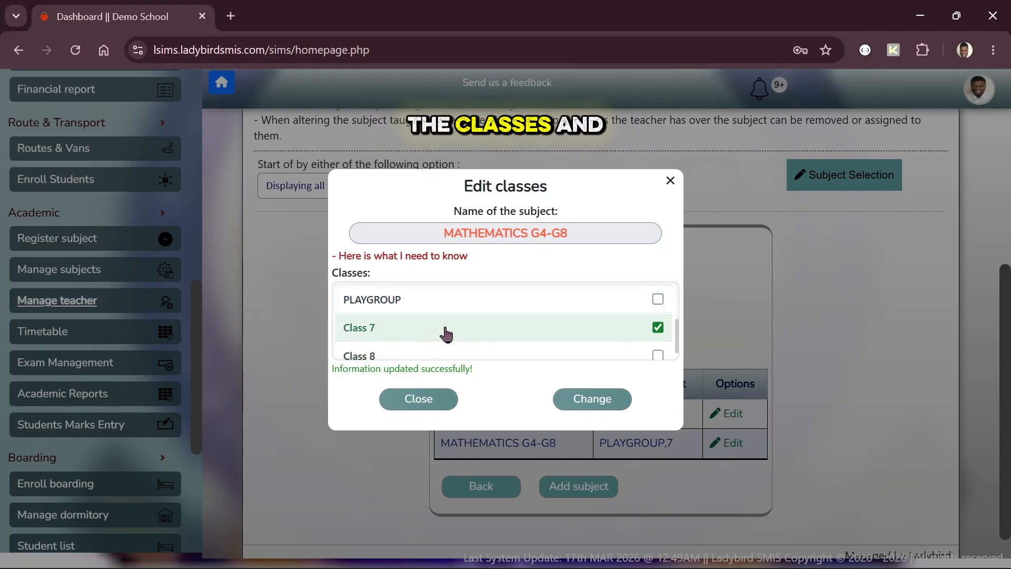
{"action": "left_click", "coordinate": [430, 334]}
{"action": "scroll", "coordinate": [542, 335], "scroll_direction": "down", "scroll_amount": 1}
{"action": "scroll", "coordinate": [542, 335], "scroll_direction": "up", "scroll_amount": 2}
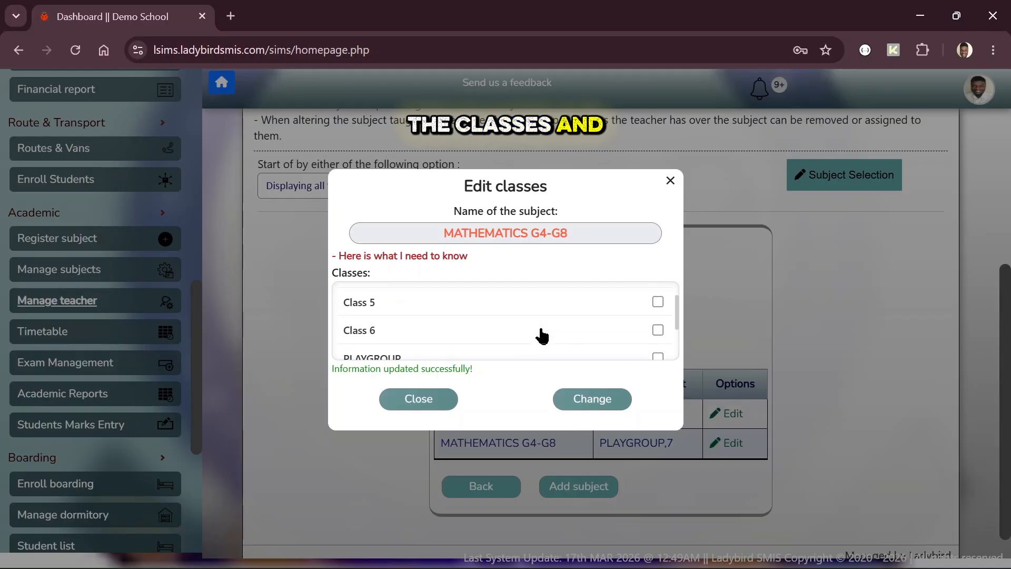
{"action": "scroll", "coordinate": [543, 335], "scroll_direction": "down", "scroll_amount": 2}
{"action": "left_click", "coordinate": [584, 402]}
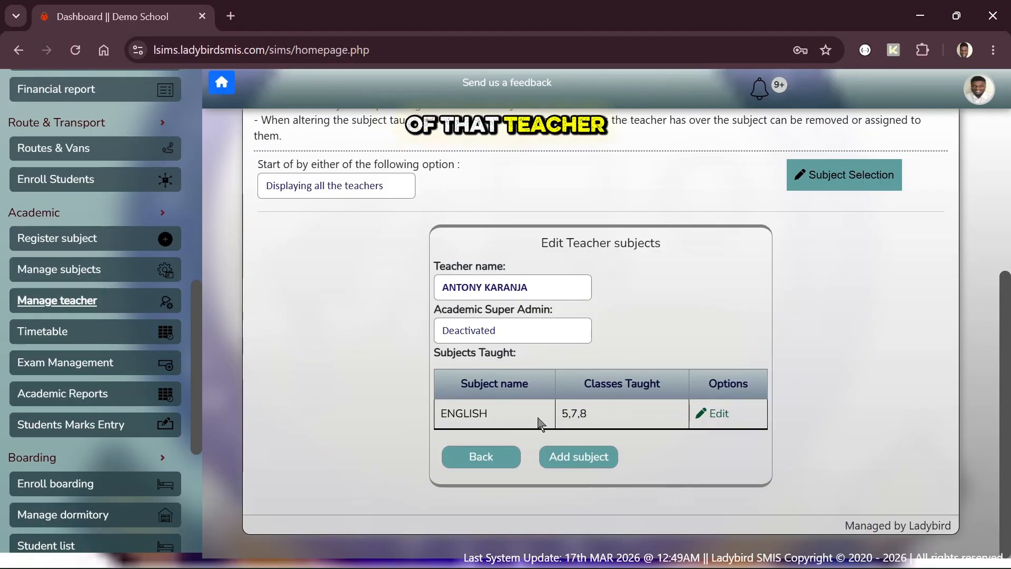
Return to the list of all teachers and reopen the subjects of teacher no. 10 for editing
{"action": "left_click", "coordinate": [493, 462]}
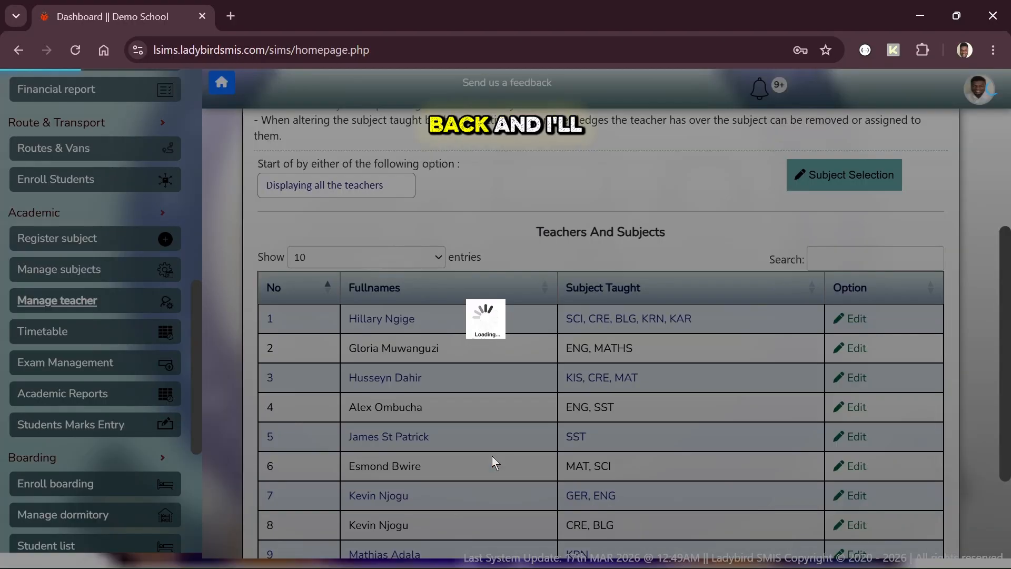
{"action": "scroll", "coordinate": [672, 450], "scroll_direction": "down", "scroll_amount": 3}
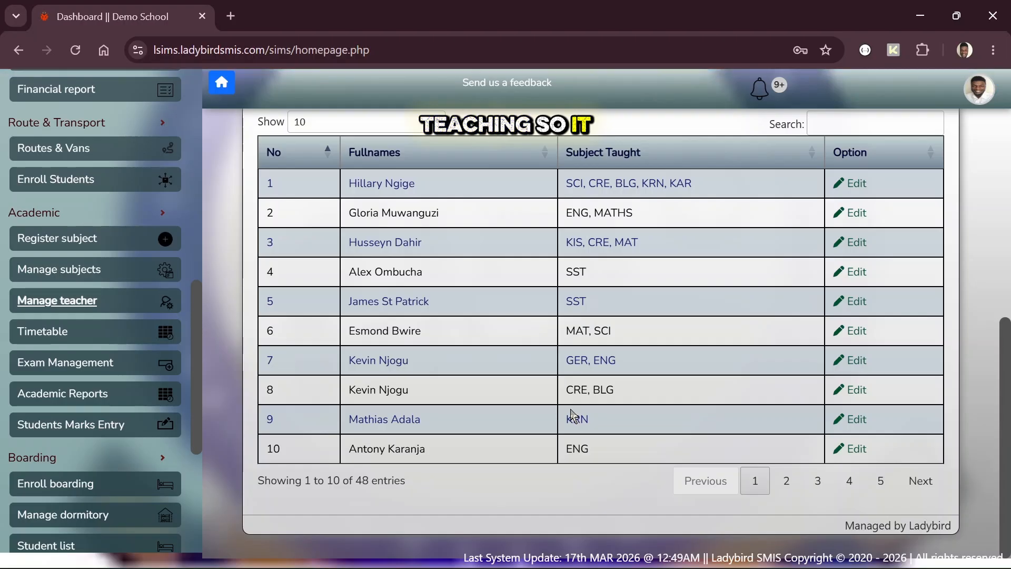
{"action": "scroll", "coordinate": [723, 396], "scroll_direction": "up", "scroll_amount": 1}
{"action": "scroll", "coordinate": [723, 395], "scroll_direction": "down", "scroll_amount": 1}
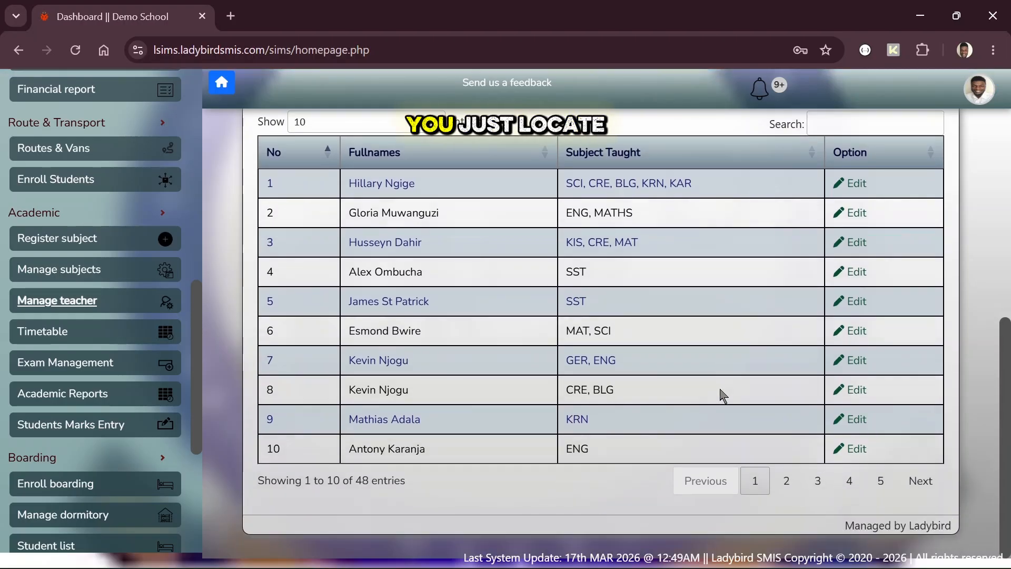
{"action": "left_click", "coordinate": [847, 451]}
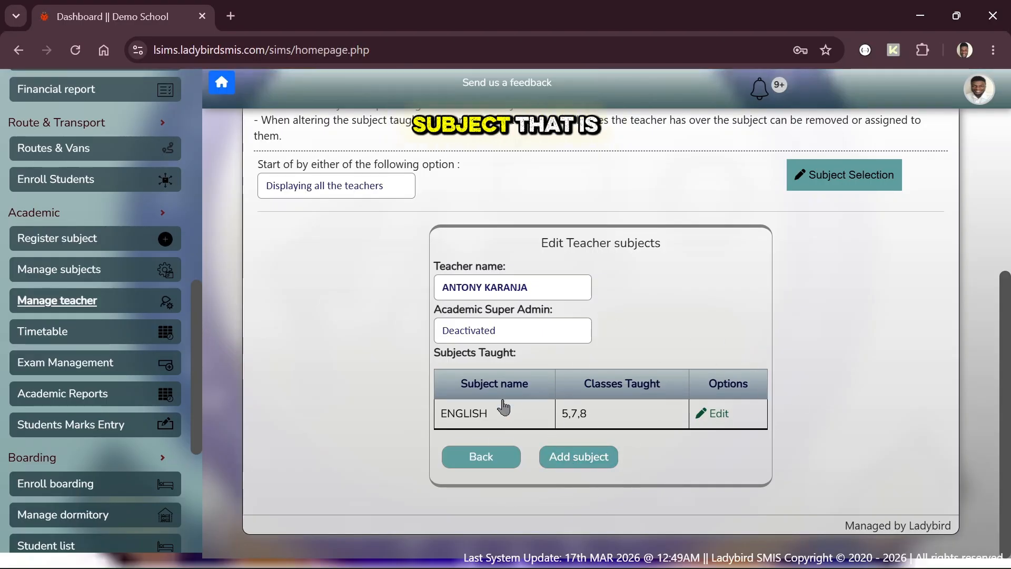
Add the subject ARABIC 7 8 to the teacher for Class 7 and Class 8, and save it
{"action": "left_click", "coordinate": [586, 460]}
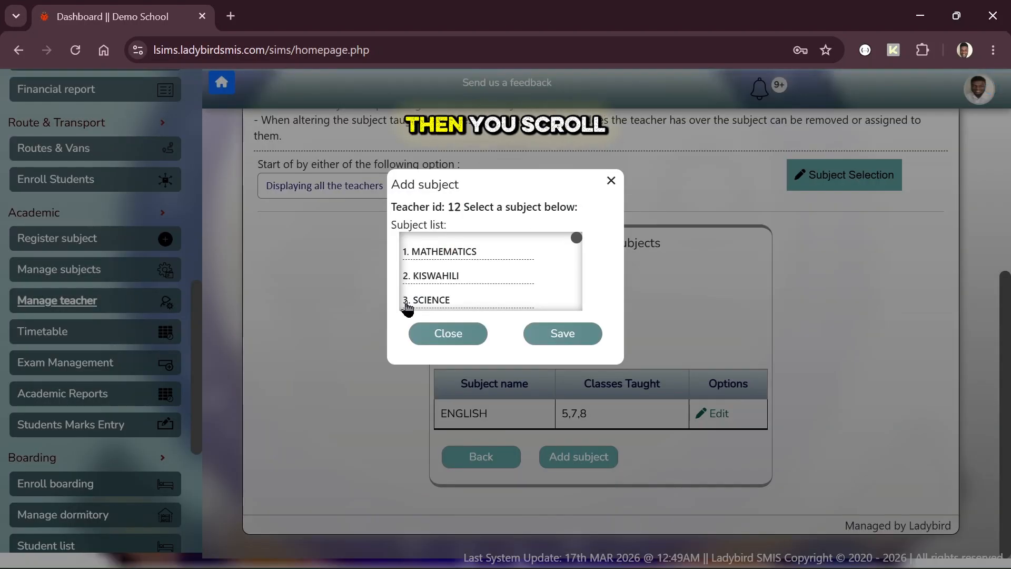
{"action": "scroll", "coordinate": [435, 289], "scroll_direction": "down", "scroll_amount": 5}
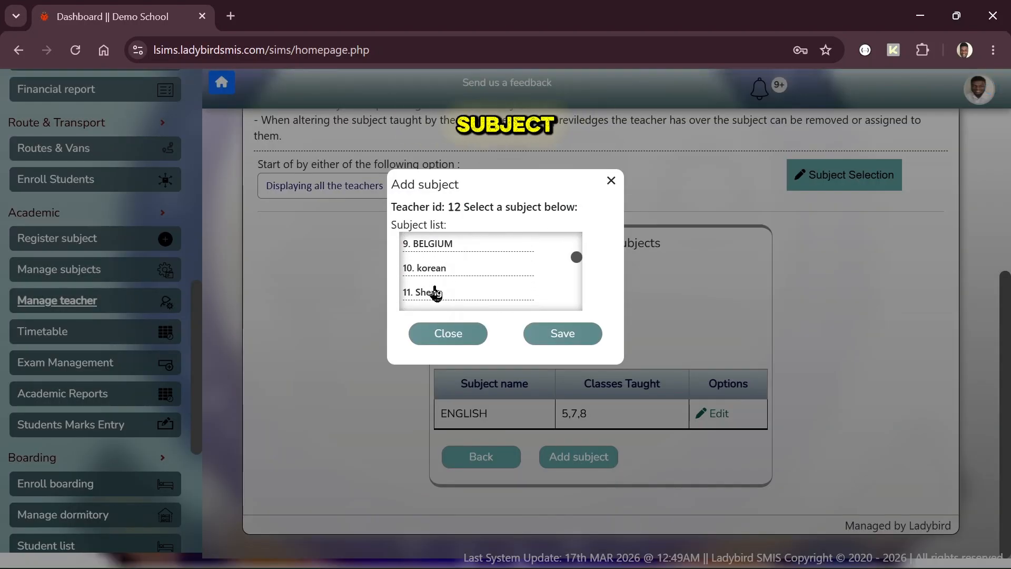
{"action": "scroll", "coordinate": [434, 287], "scroll_direction": "down", "scroll_amount": 2}
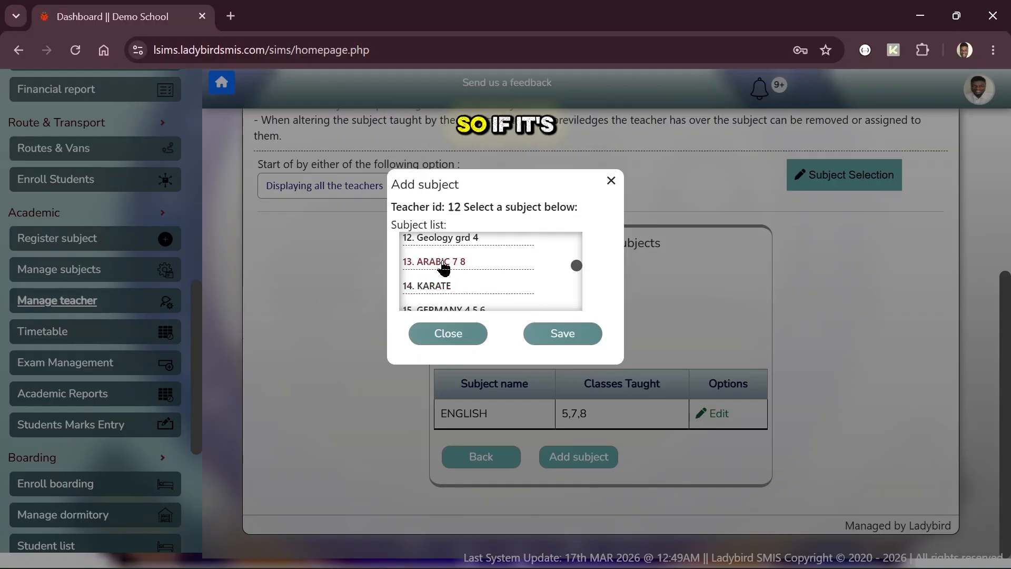
{"action": "left_click", "coordinate": [442, 264]}
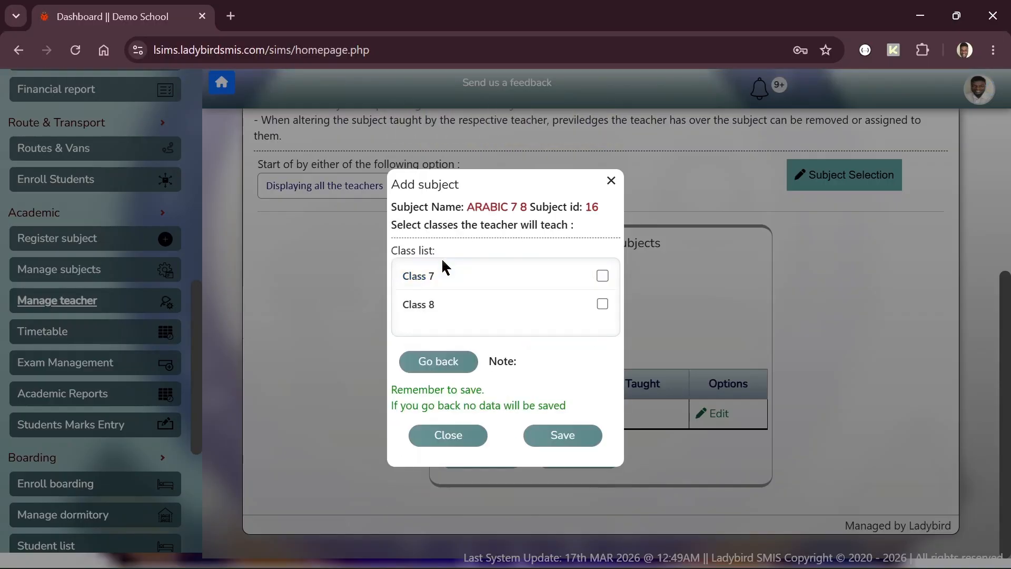
{"action": "left_click", "coordinate": [417, 281]}
{"action": "left_click", "coordinate": [426, 306]}
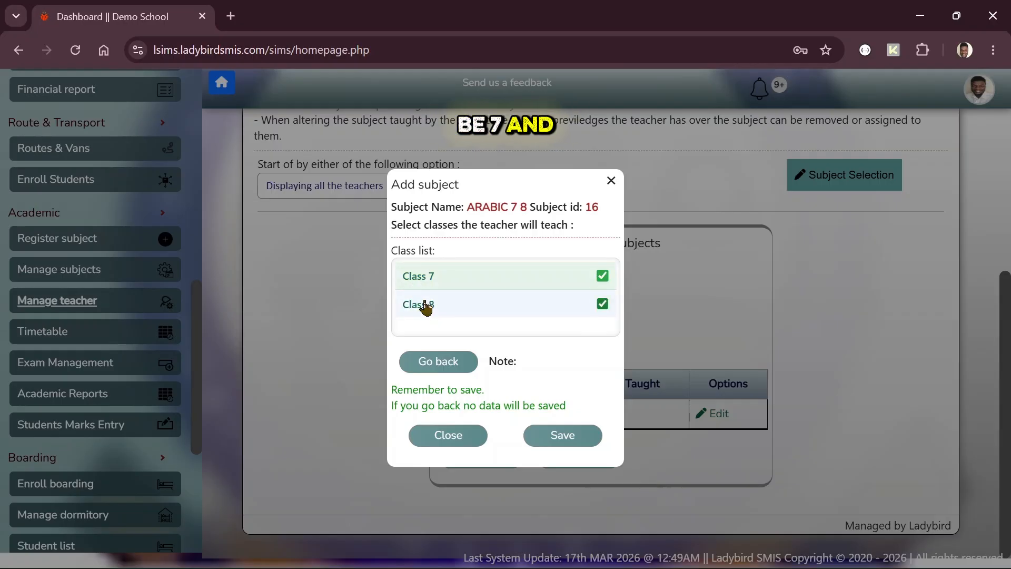
{"action": "left_click", "coordinate": [560, 432]}
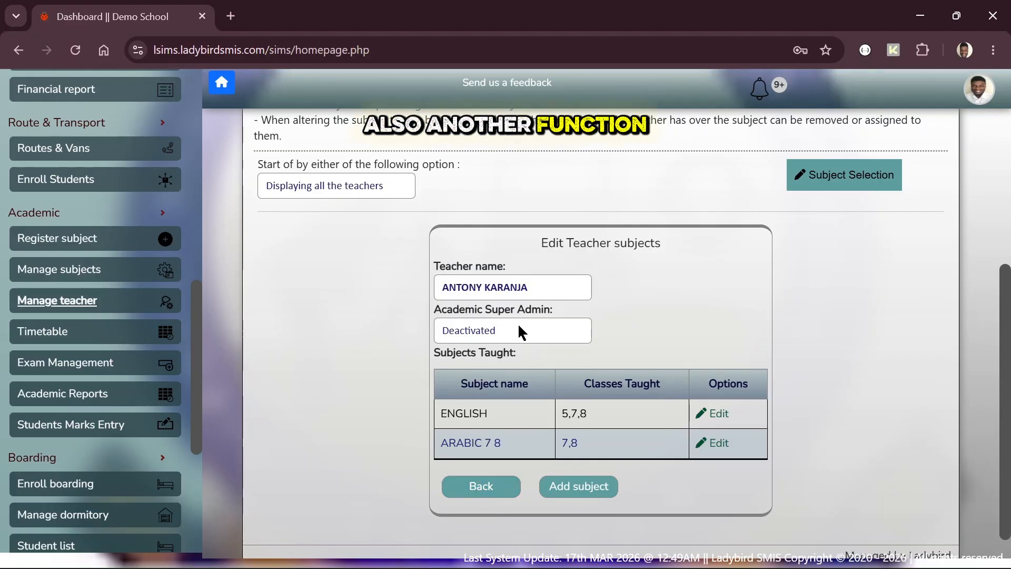
Set the teacher's Academic Super Admin option to Activated
{"action": "left_click_drag", "start_coordinate": [437, 309], "coordinate": [547, 308]}
{"action": "left_click", "coordinate": [548, 307]}
{"action": "left_click", "coordinate": [548, 310]}
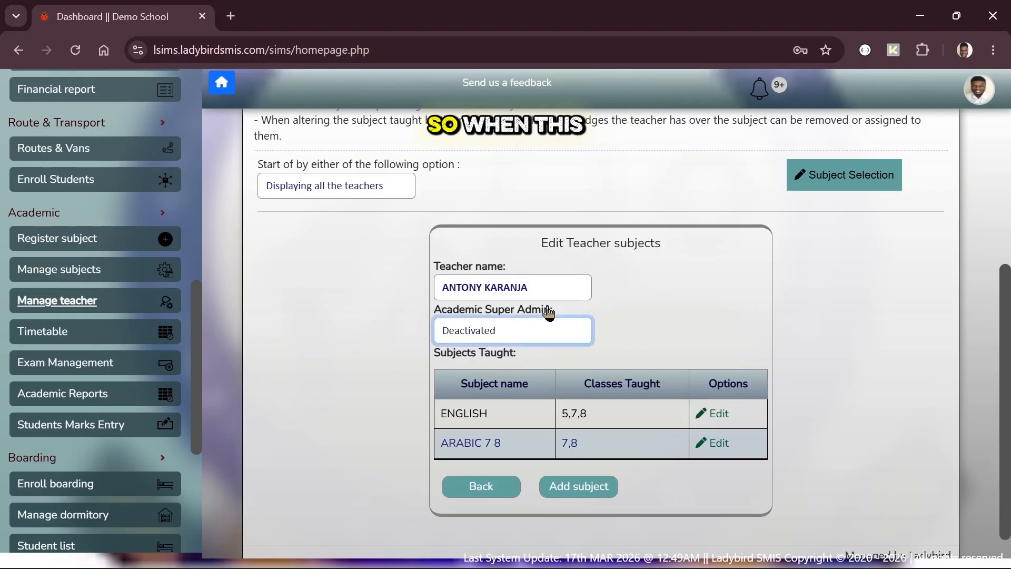
{"action": "left_click", "coordinate": [509, 336]}
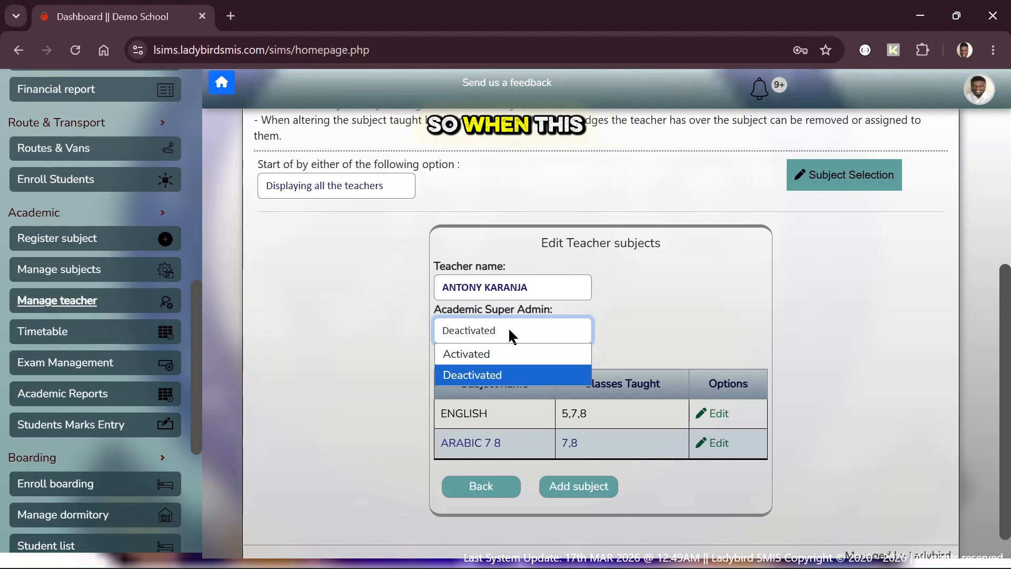
{"action": "left_click", "coordinate": [510, 335]}
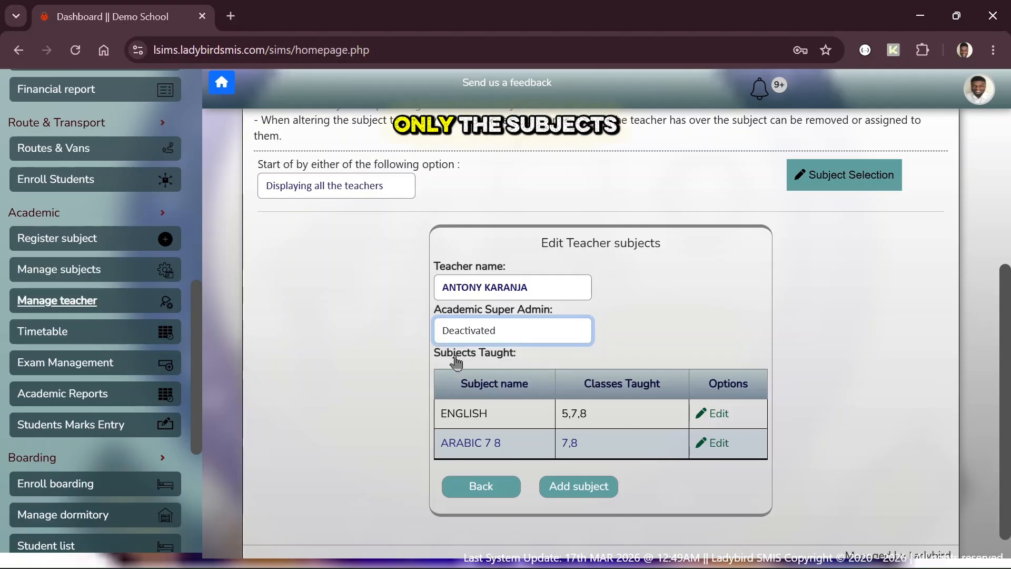
{"action": "left_click", "coordinate": [501, 330]}
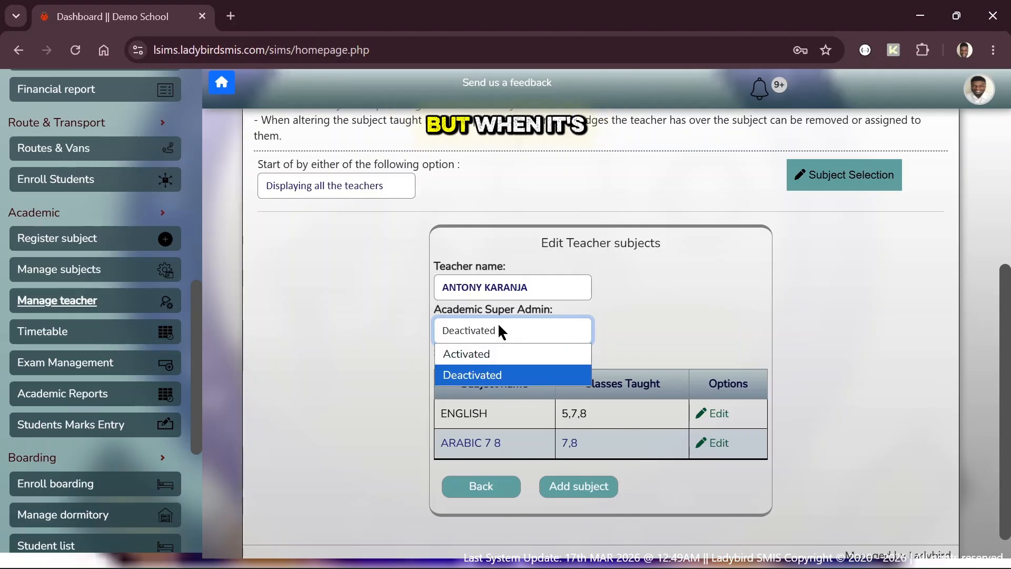
{"action": "left_click", "coordinate": [494, 354]}
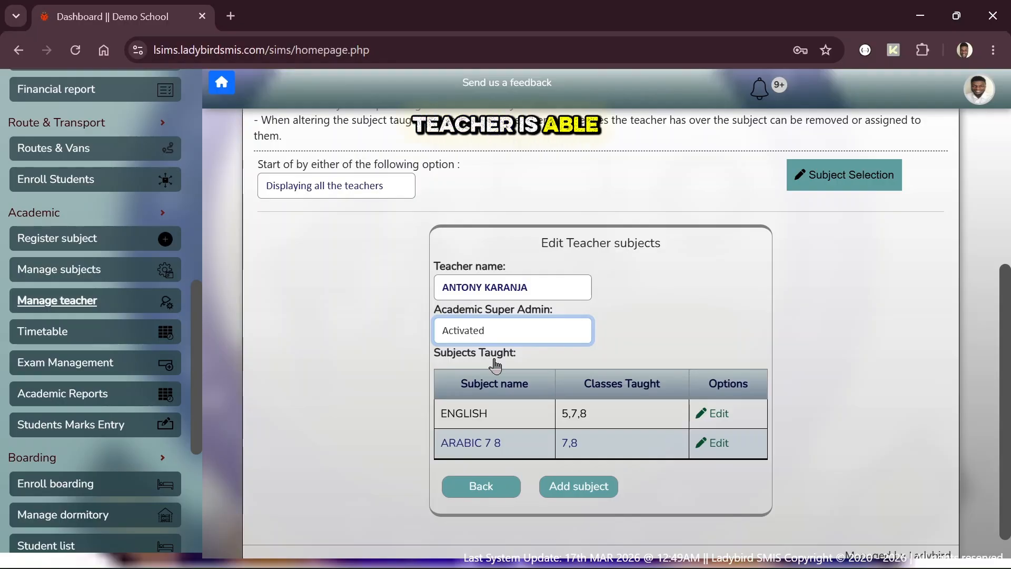
Set the teacher's Academic Super Admin option to Deactivated and return to the list of all teachers and their subjects
{"action": "left_click", "coordinate": [489, 326]}
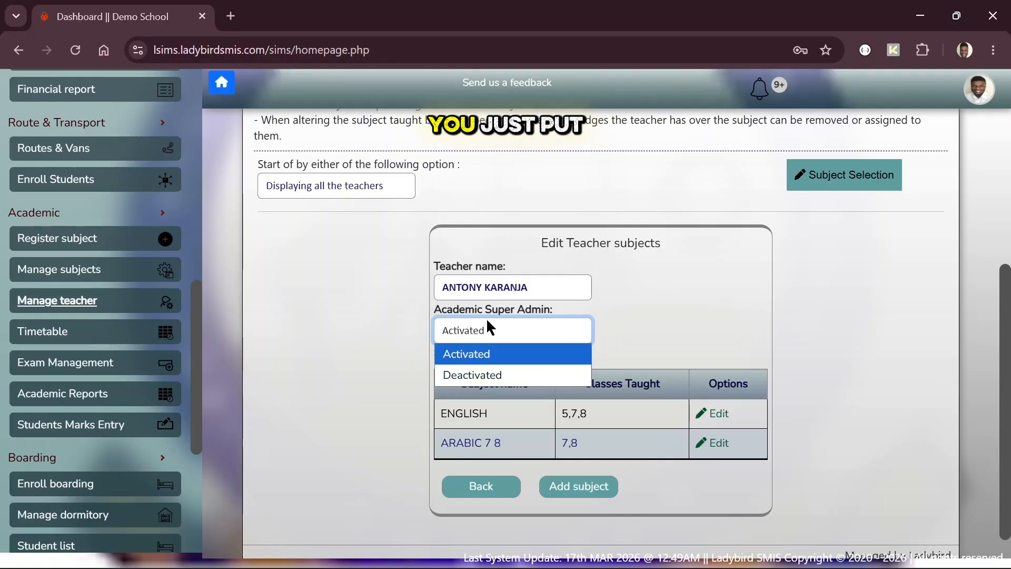
{"action": "left_click", "coordinate": [493, 375]}
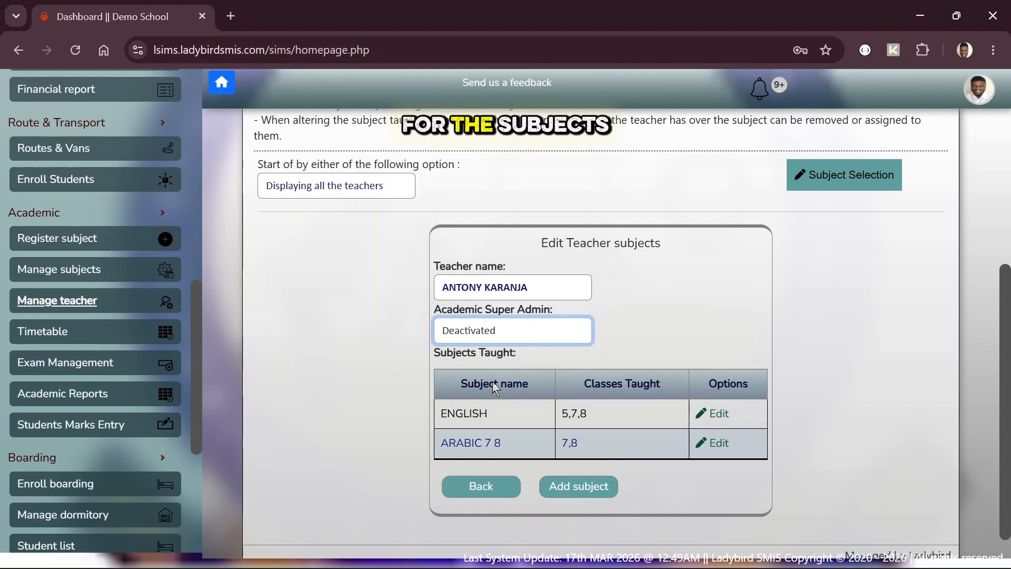
{"action": "left_click", "coordinate": [498, 485]}
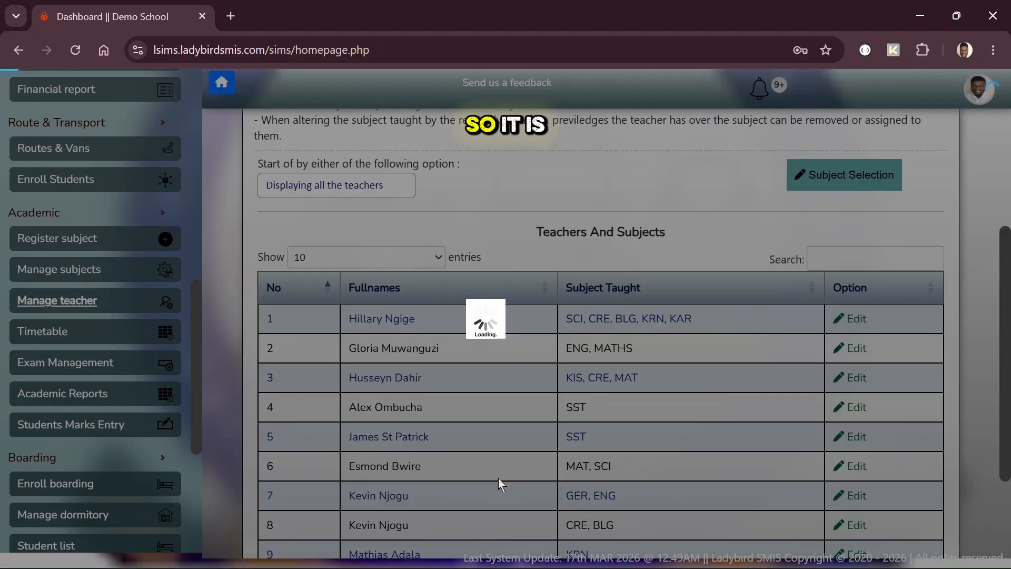
{"action": "scroll", "coordinate": [587, 419], "scroll_direction": "down", "scroll_amount": 2}
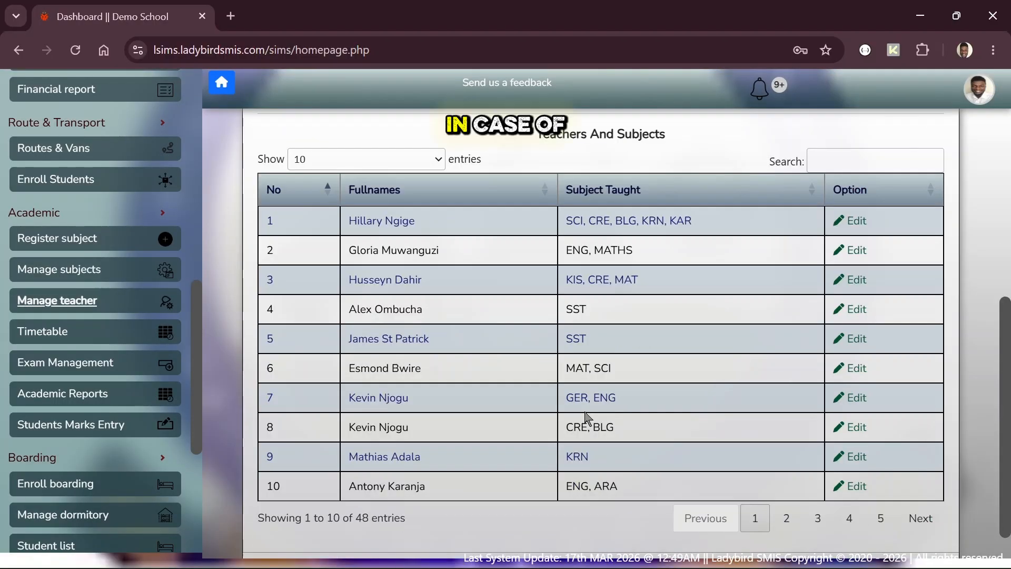